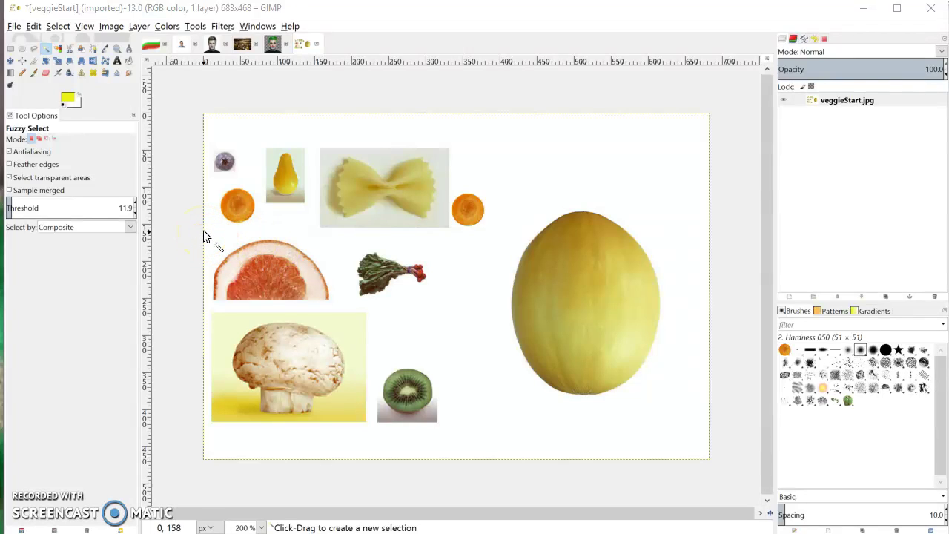
# Step: Fuzzy-select part of the yellow pear by colour at threshold 11.9
pyautogui.click(206, 221)
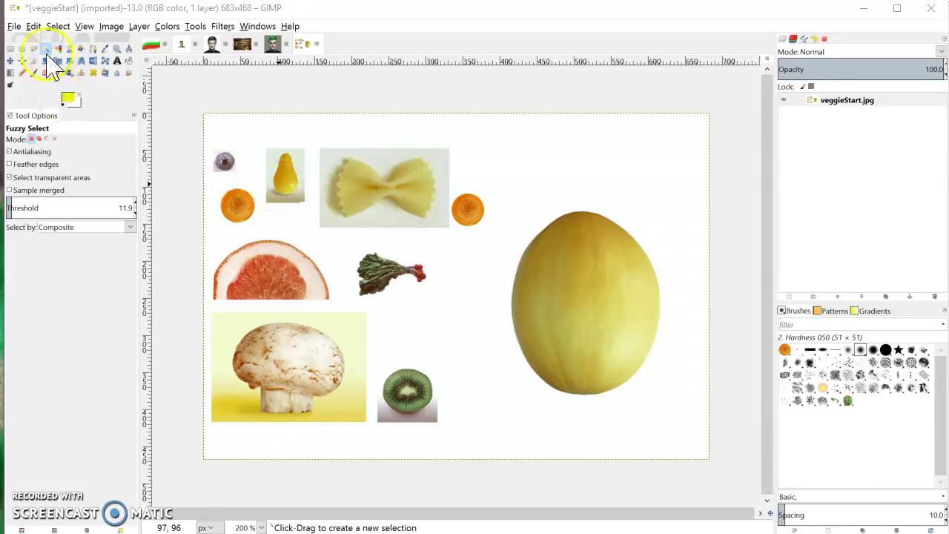
pyautogui.click(46, 49)
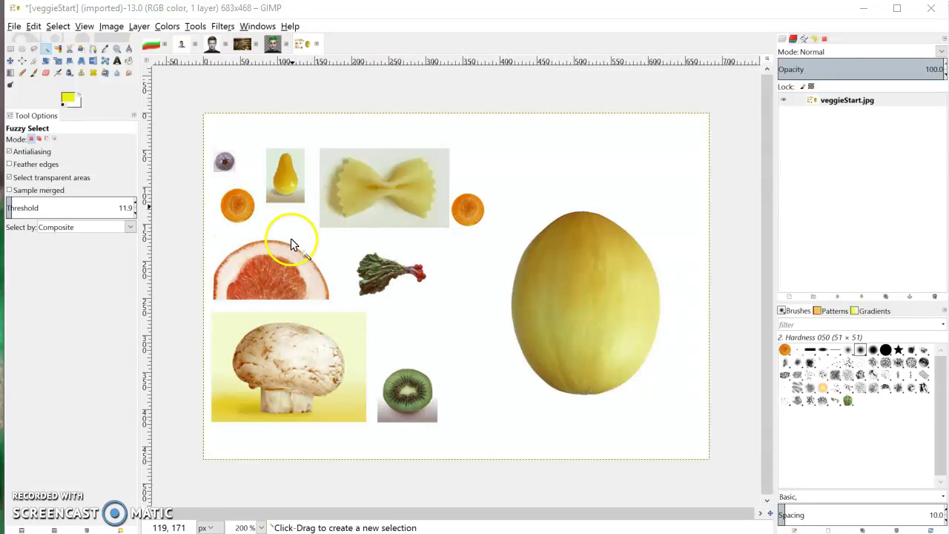
pyautogui.click(279, 174)
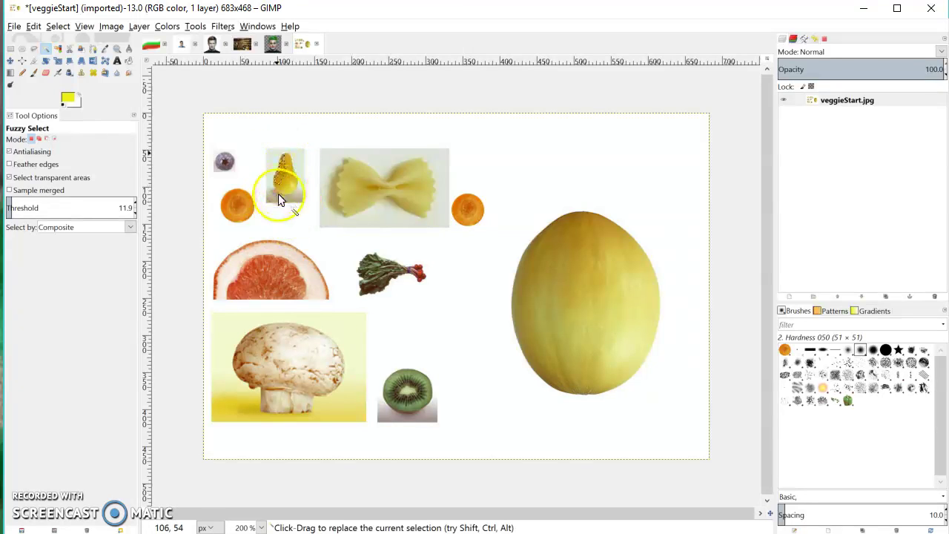
# Step: Deselect the pear and fuzzy-select patches of the melon by colour
pyautogui.hotkey('ctrl', 'shift', 'a')
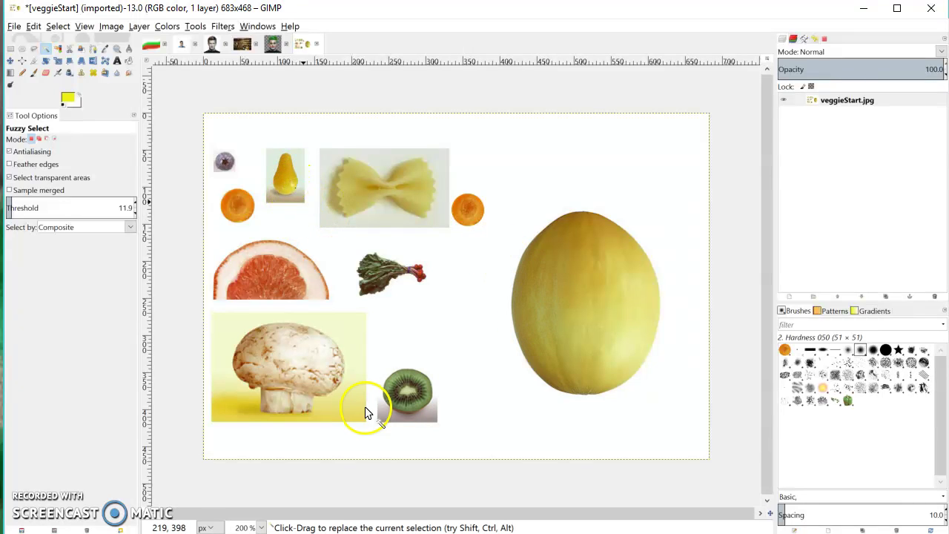
pyautogui.click(636, 314)
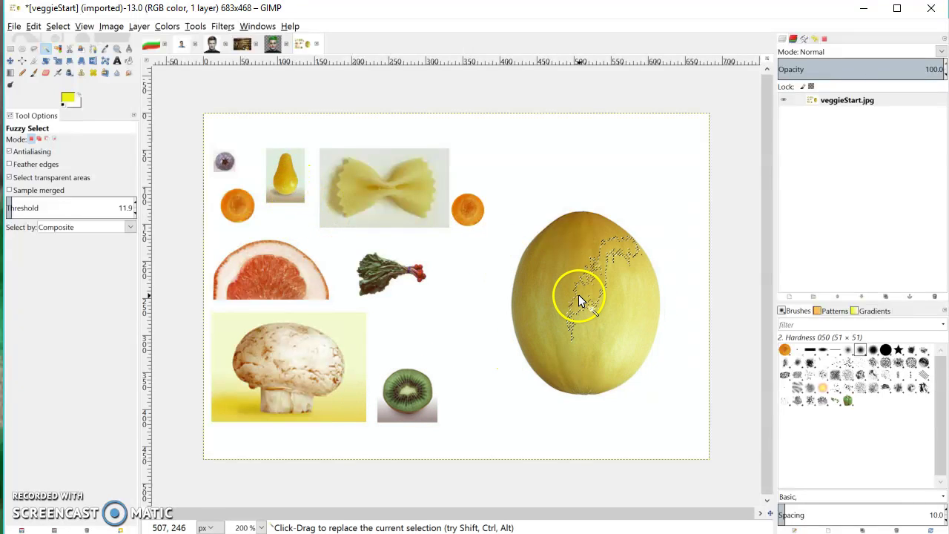
pyautogui.moveTo(531, 234); pyautogui.dragTo(594, 238)
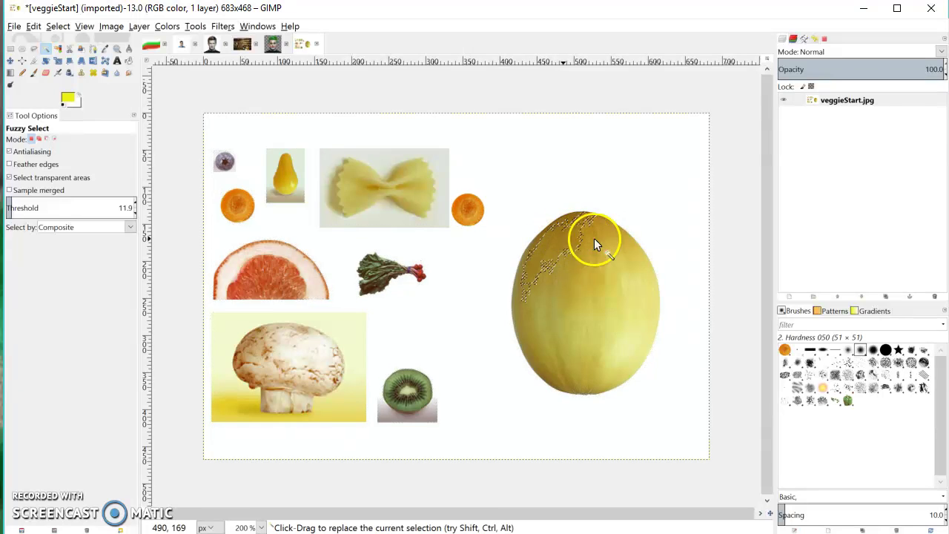
pyautogui.click(594, 261)
pyautogui.click(599, 321)
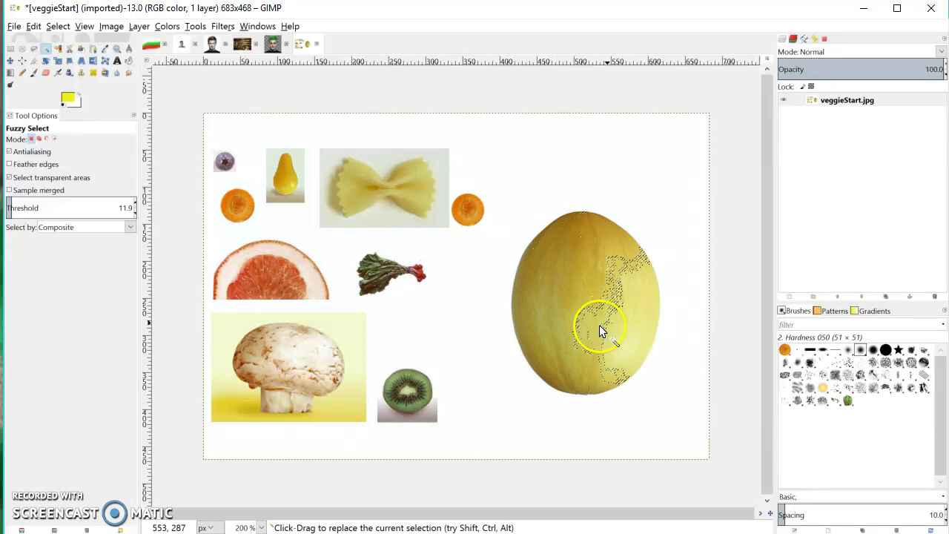
pyautogui.click(558, 295)
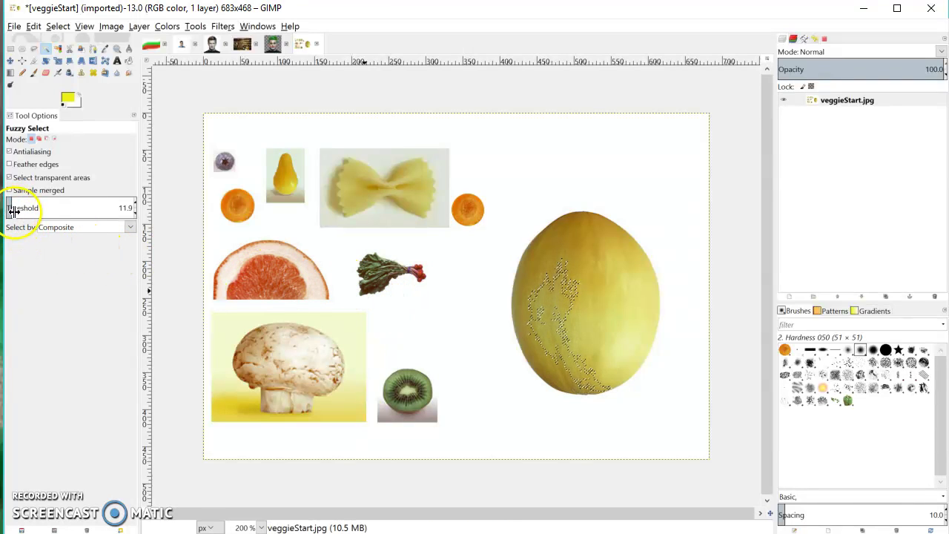
# Step: Raise the threshold to select the whole melon, then lower it to 32.7
pyautogui.moveTo(12, 208); pyautogui.dragTo(47, 209)
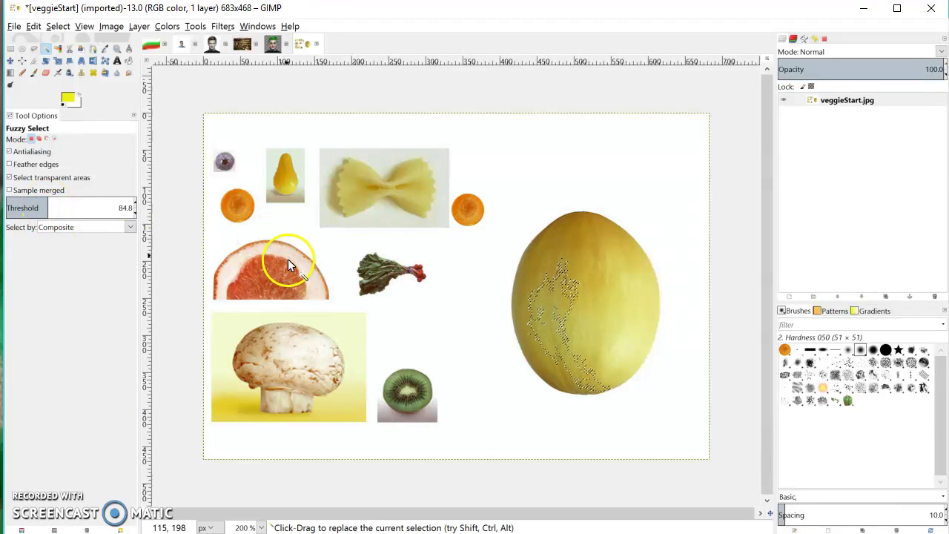
pyautogui.click(577, 237)
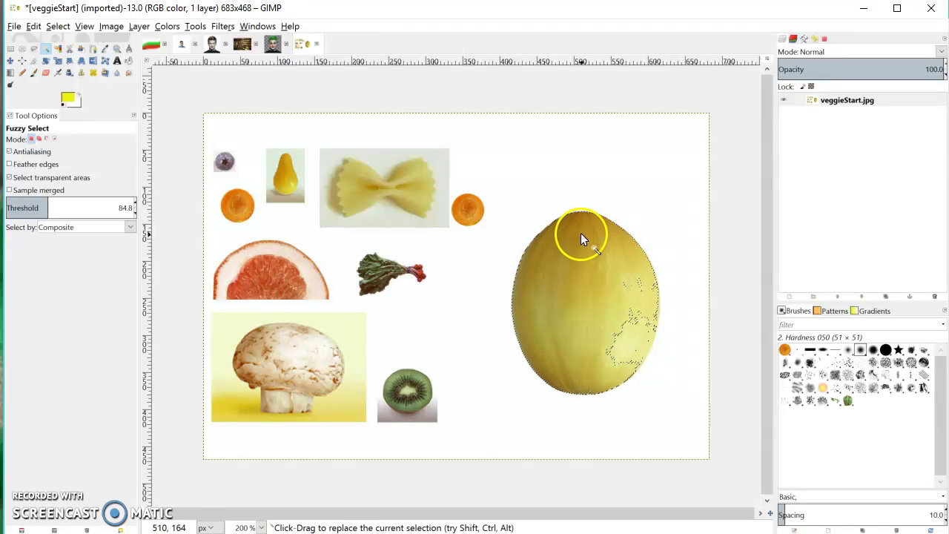
pyautogui.moveTo(626, 343); pyautogui.dragTo(587, 316)
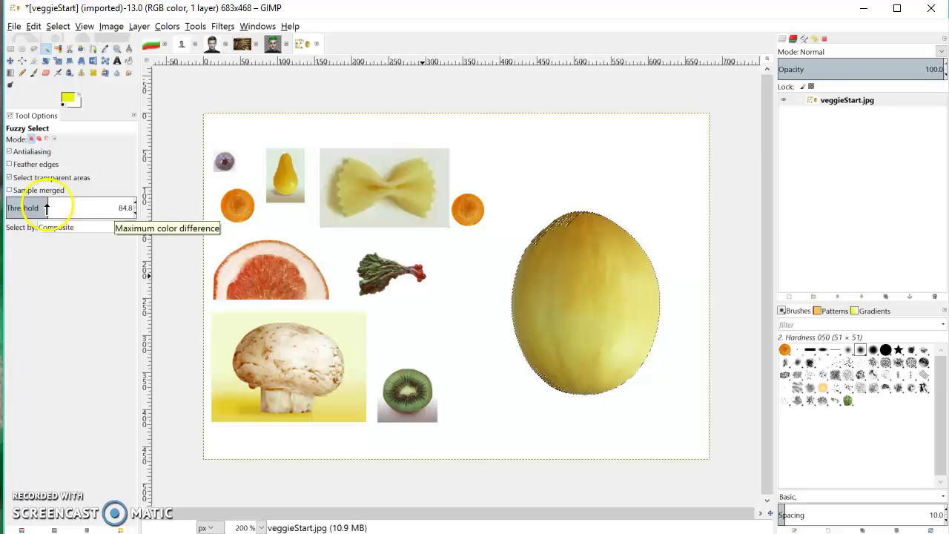
pyautogui.moveTo(53, 210); pyautogui.dragTo(81, 218)
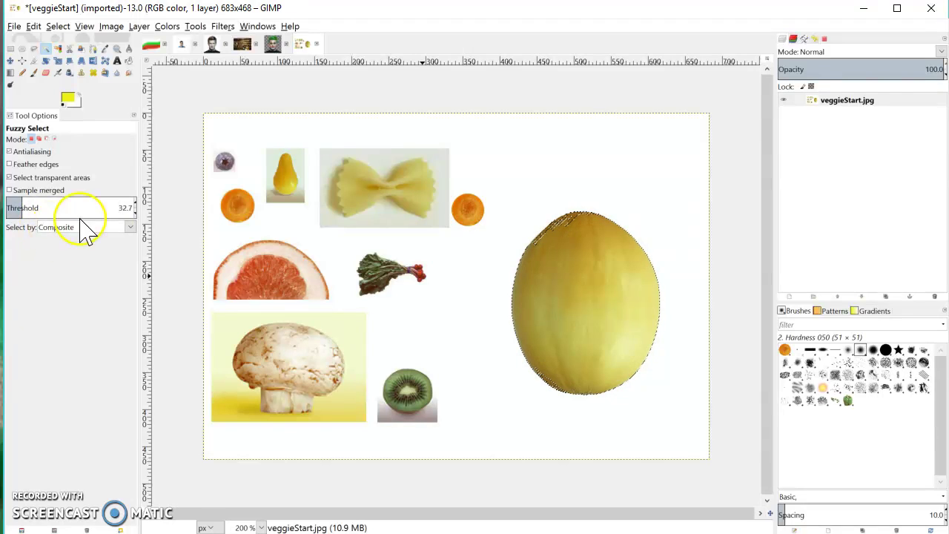
# Step: At threshold 16.4, select just the yellow pear, excluding its grey base
pyautogui.moveTo(22, 208); pyautogui.dragTo(14, 210)
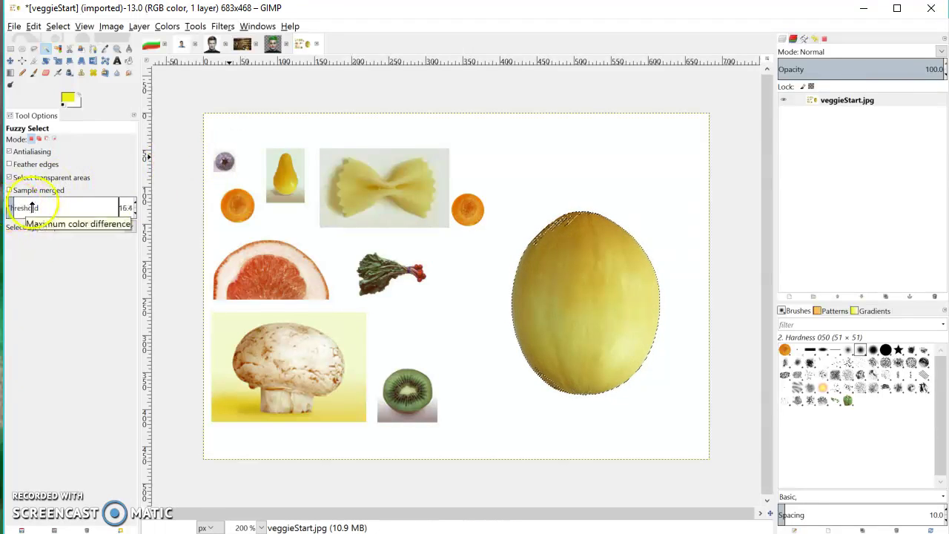
pyautogui.click(282, 182)
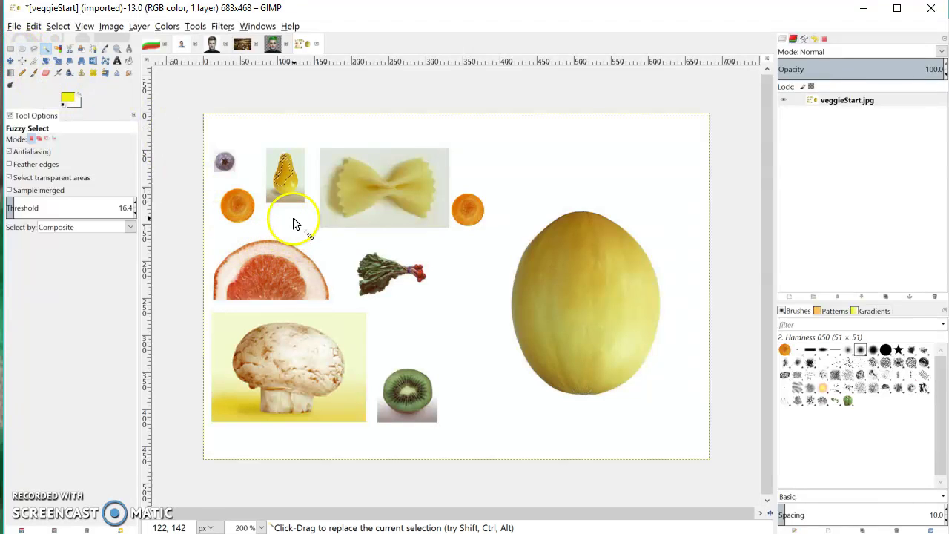
pyautogui.press('shift')
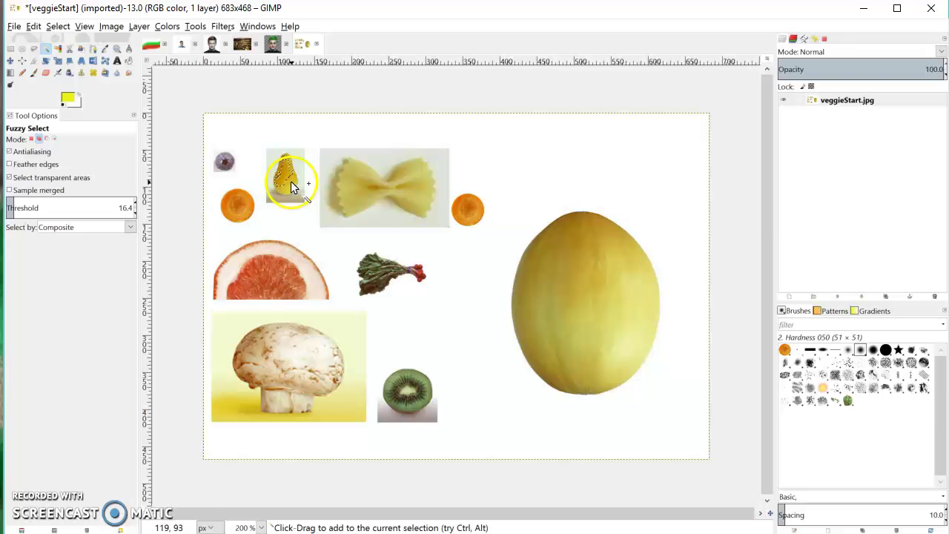
pyautogui.keyDown('shift'); pyautogui.click(291, 189); pyautogui.keyUp('shift')
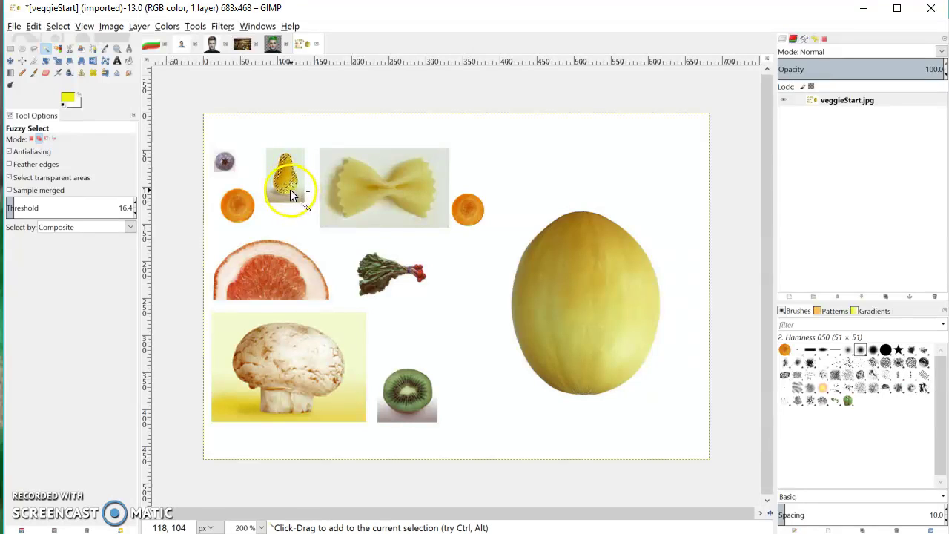
pyautogui.keyDown('shift'); pyautogui.click(295, 183); pyautogui.keyUp('shift')
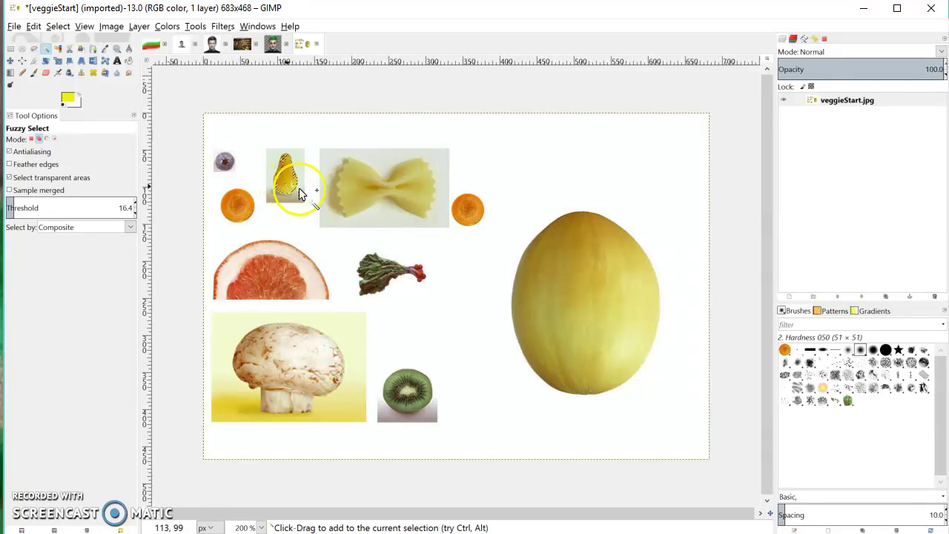
pyautogui.moveTo(297, 187); pyautogui.dragTo(281, 173)
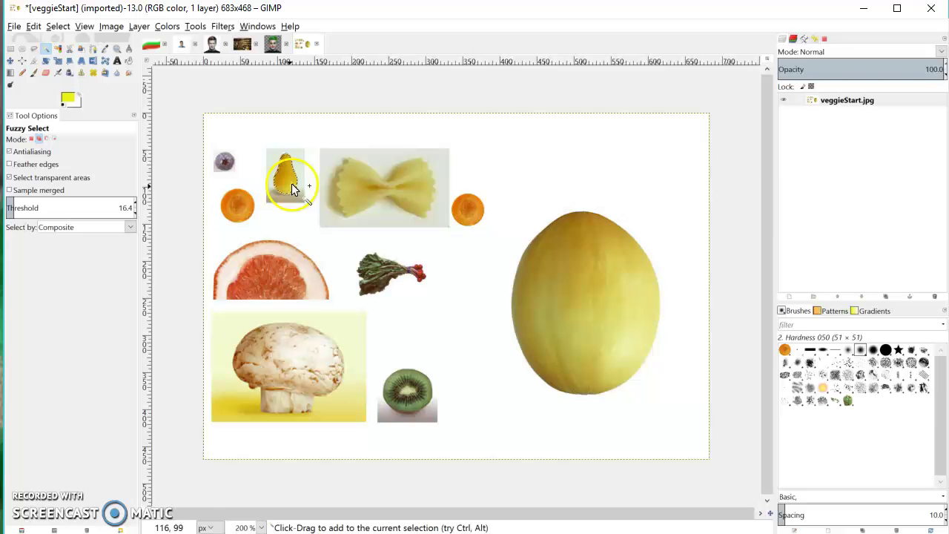
pyautogui.click(291, 183)
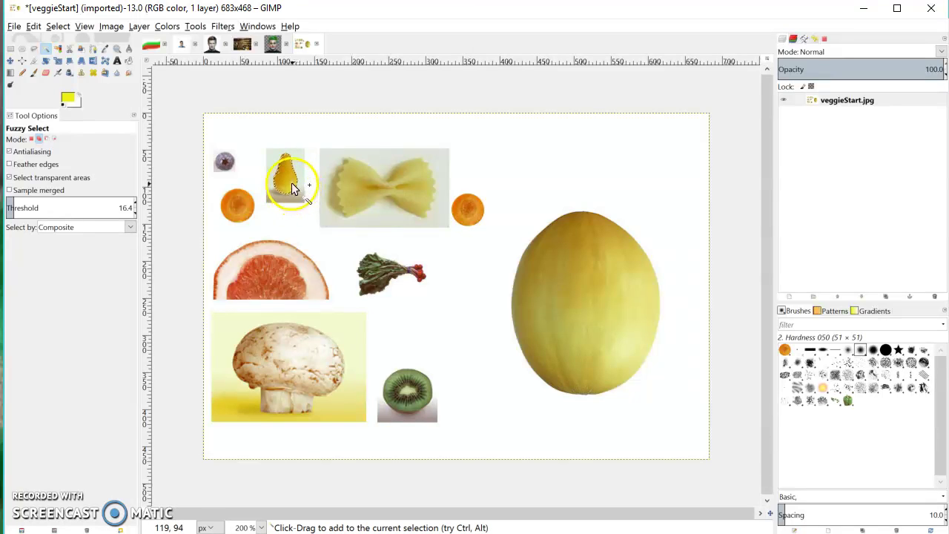
# Step: Add a Free Select outline to the pear selection and copy the pear
pyautogui.click(34, 49)
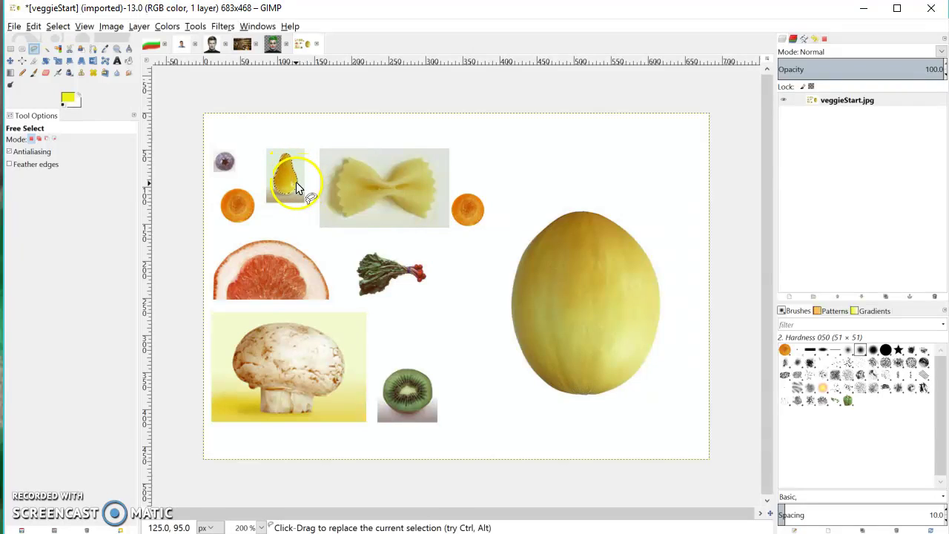
pyautogui.press('shift')
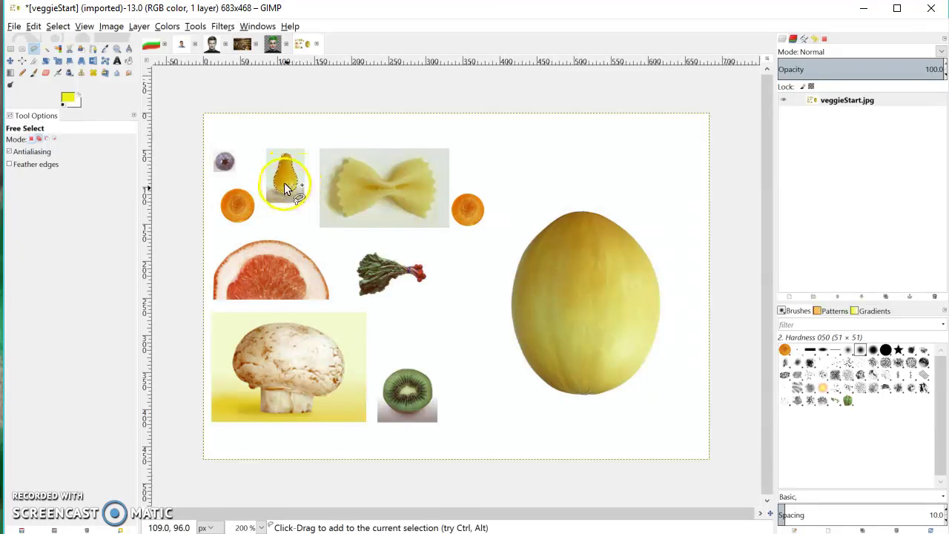
pyautogui.click(292, 175)
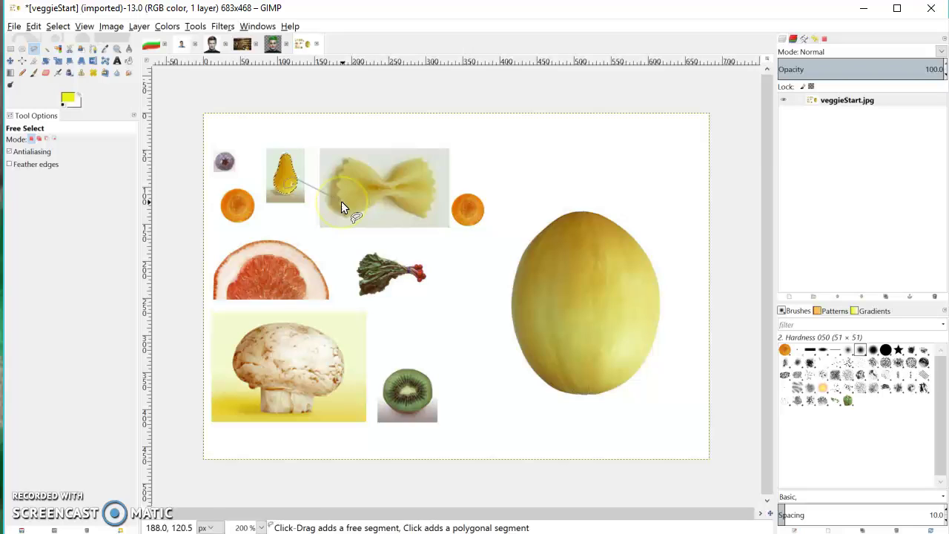
pyautogui.press('Return')
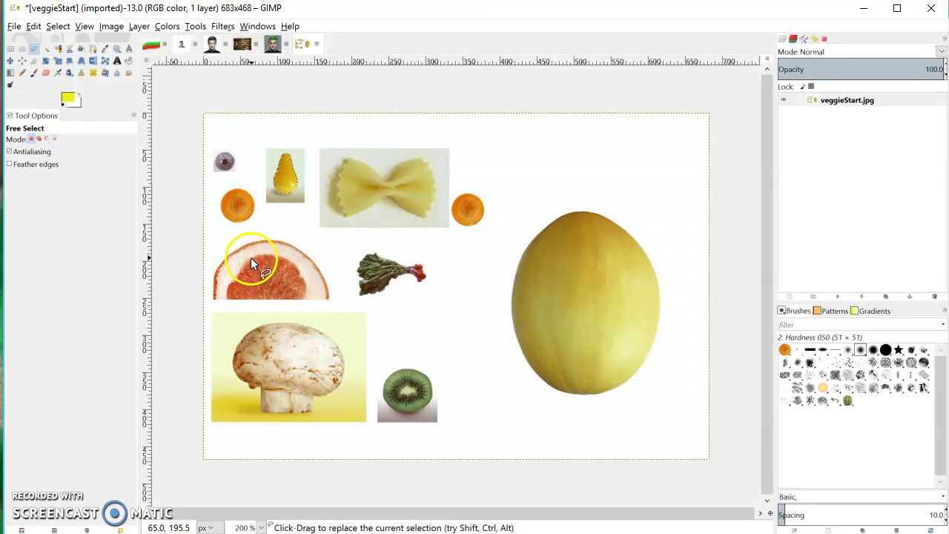
pyautogui.hotkey('ctrl', 'c')
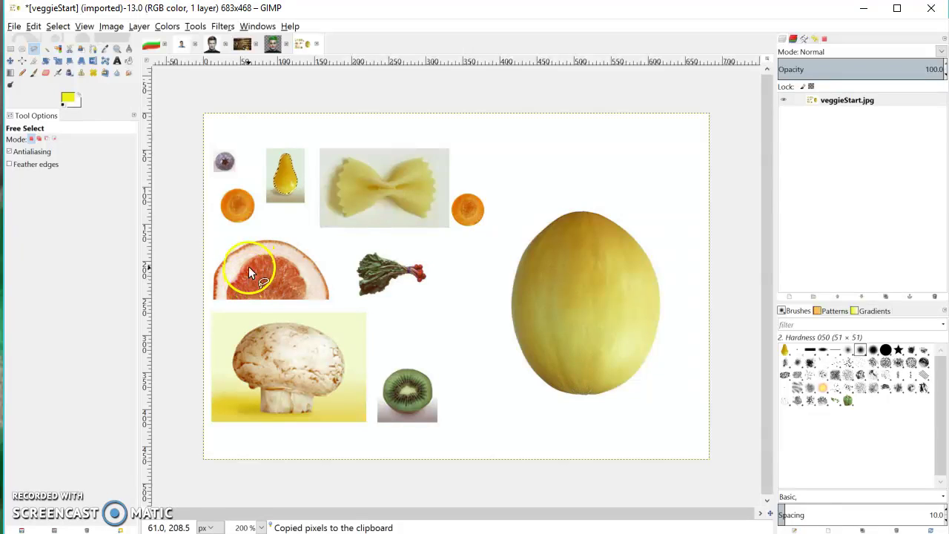
# Step: Paste the pear, move it between the rhubarb and melon, and anchor it
pyautogui.hotkey('ctrl', 'v')
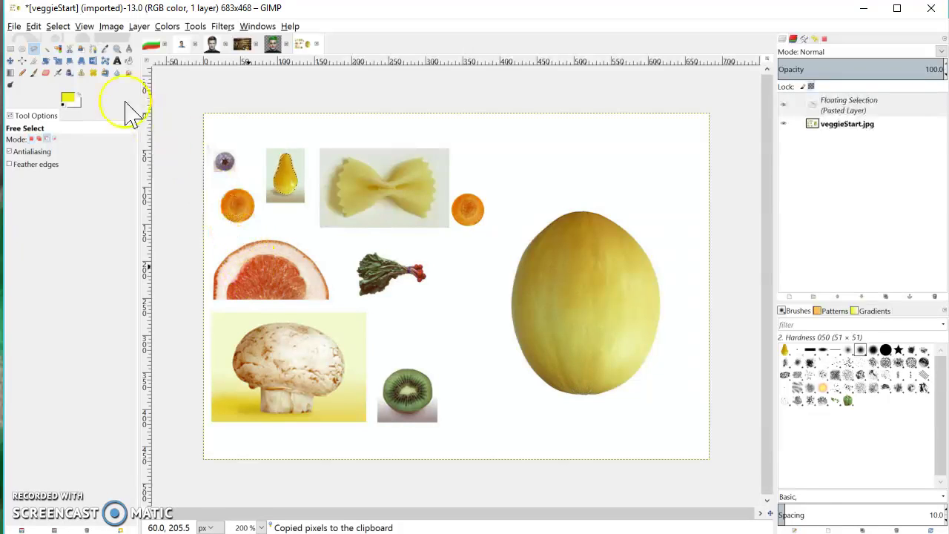
pyautogui.click(9, 61)
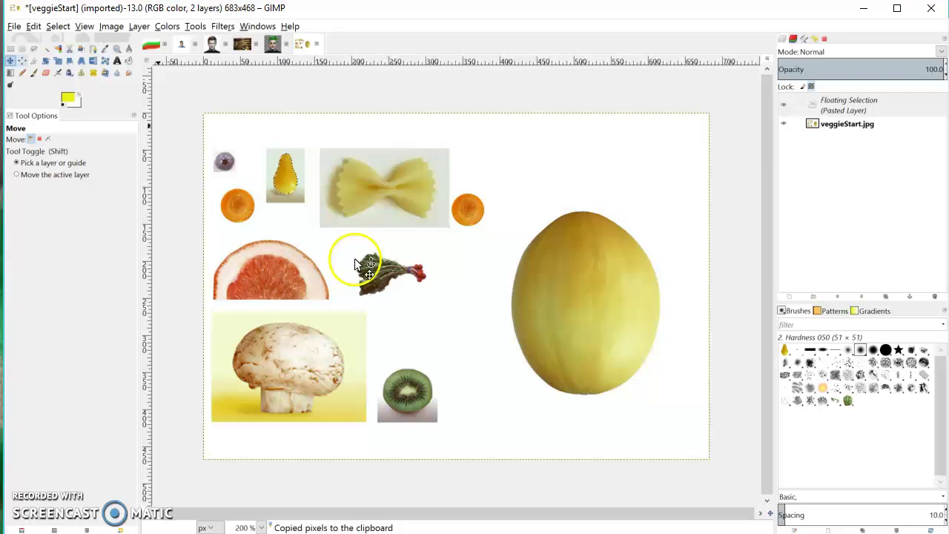
pyautogui.moveTo(378, 211); pyautogui.dragTo(467, 282)
pyautogui.moveTo(539, 325); pyautogui.dragTo(472, 336)
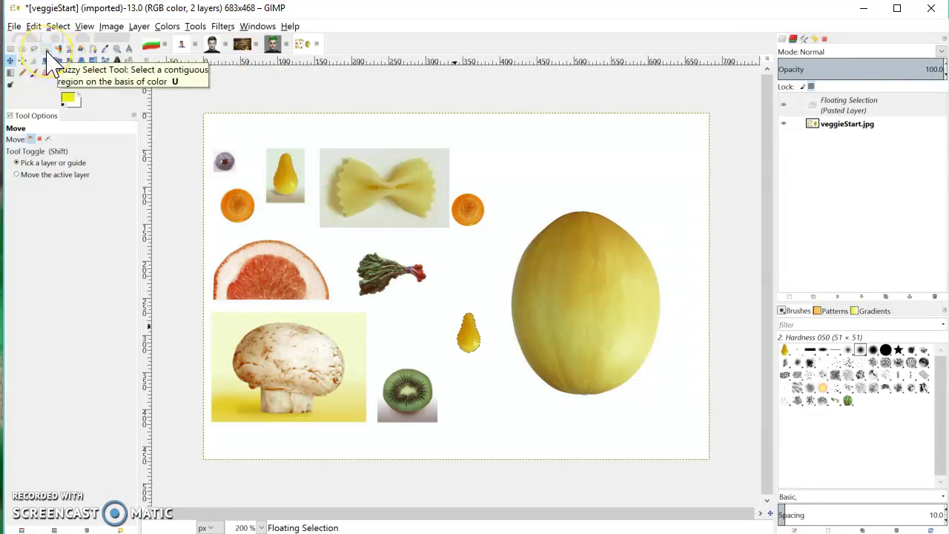
pyautogui.click(290, 170)
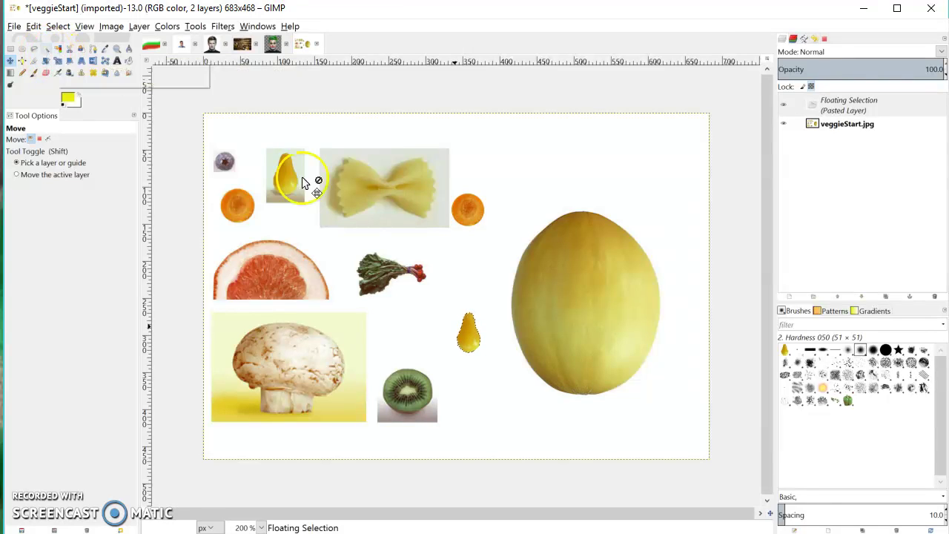
pyautogui.click(414, 190)
pyautogui.click(497, 154)
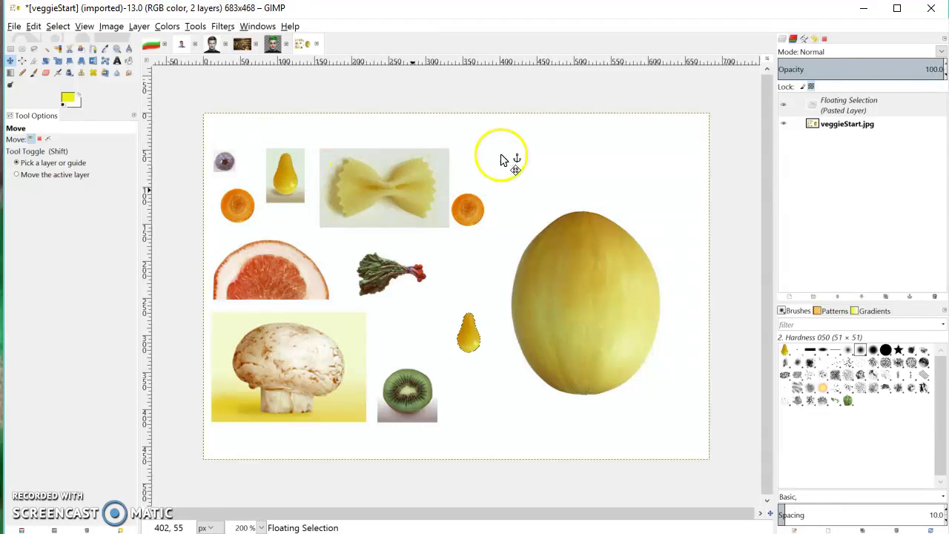
pyautogui.click(417, 144)
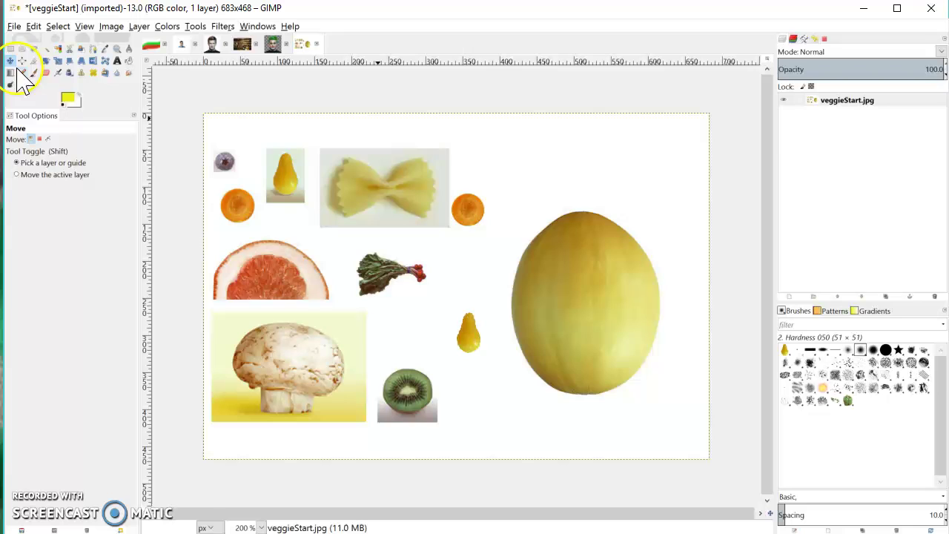
# Step: Use Fuzzy Select with Feather edges off and Select by left at Composite
pyautogui.click(56, 48)
pyautogui.click(46, 49)
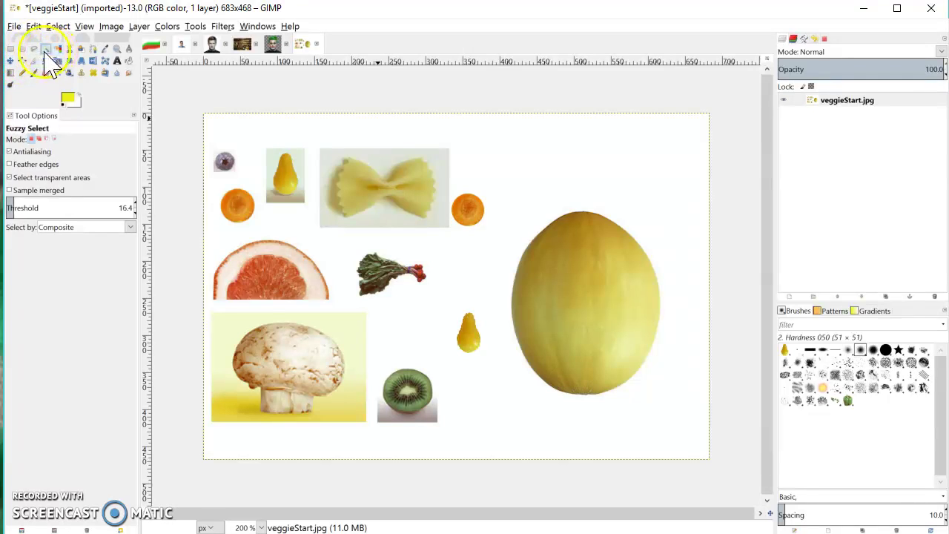
pyautogui.click(35, 164)
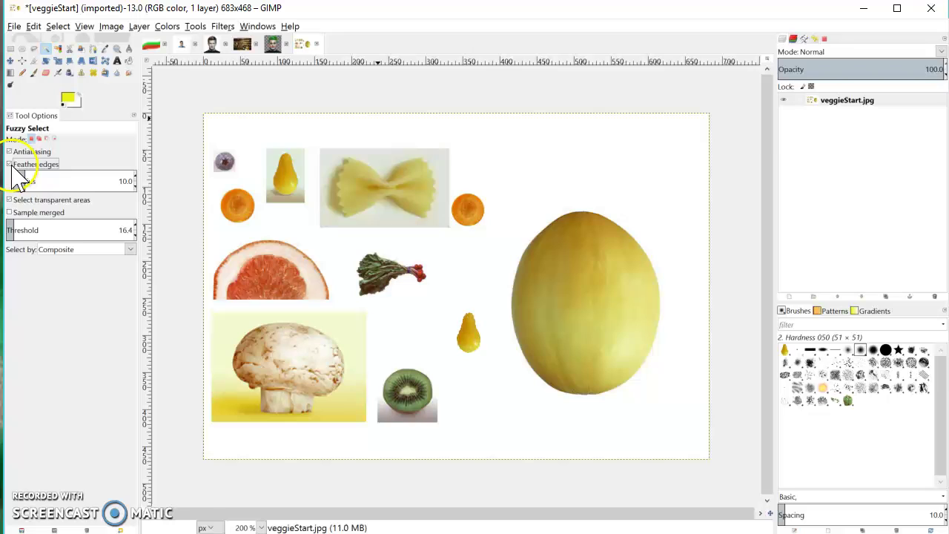
pyautogui.click(12, 166)
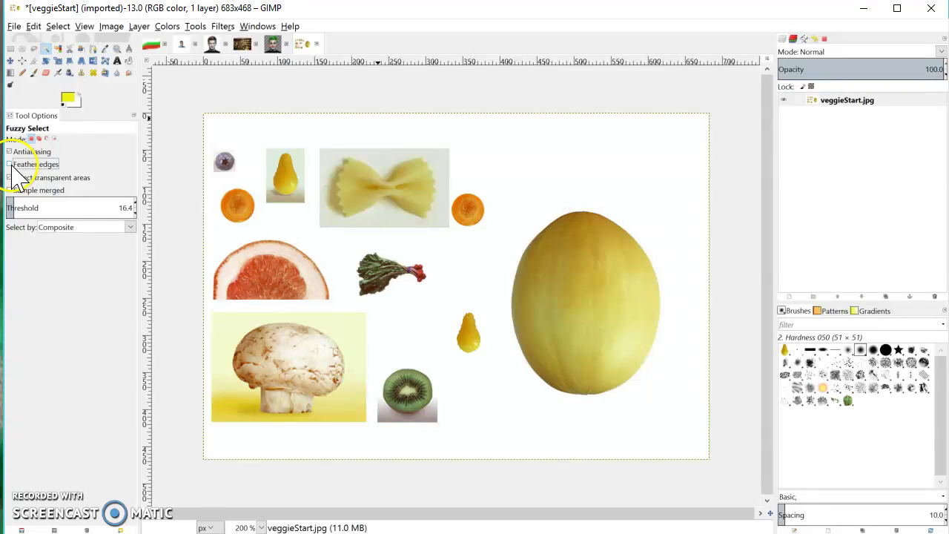
pyautogui.click(130, 227)
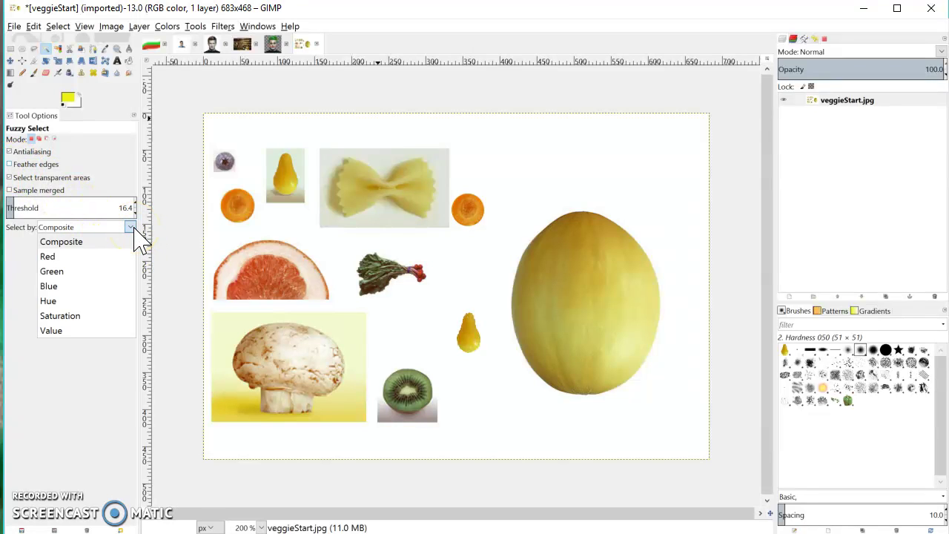
pyautogui.click(135, 228)
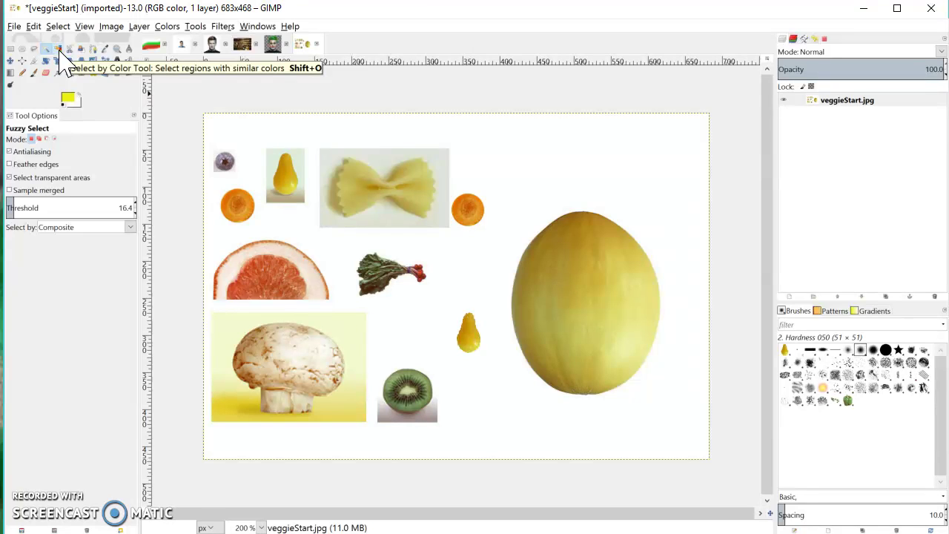
# Step: Select by Color at threshold 14.0, selecting all areas coloured like the melon
pyautogui.click(58, 50)
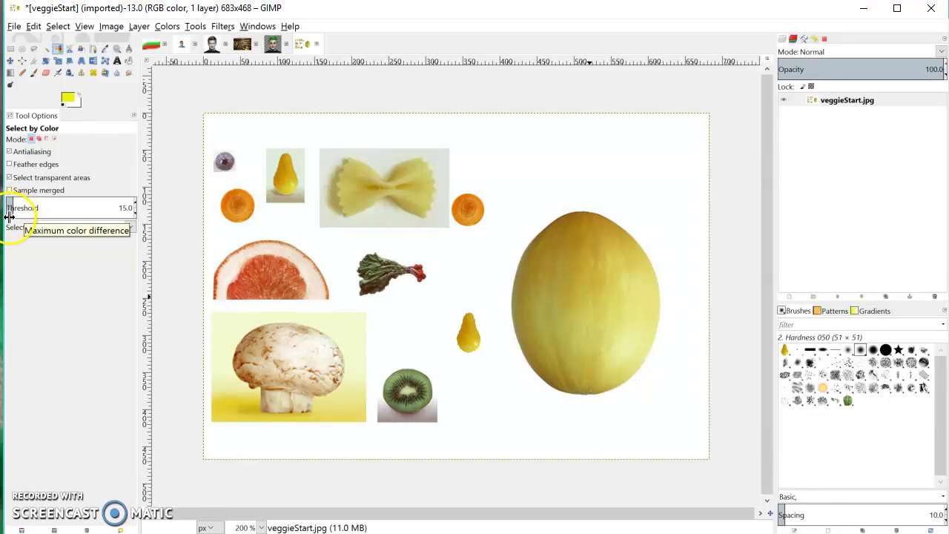
pyautogui.moveTo(11, 211); pyautogui.dragTo(7, 211)
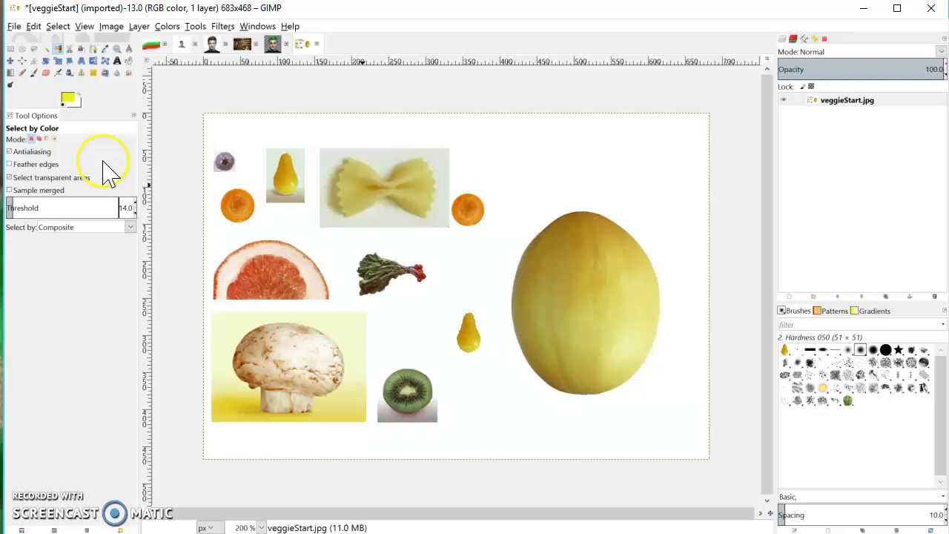
pyautogui.click(583, 259)
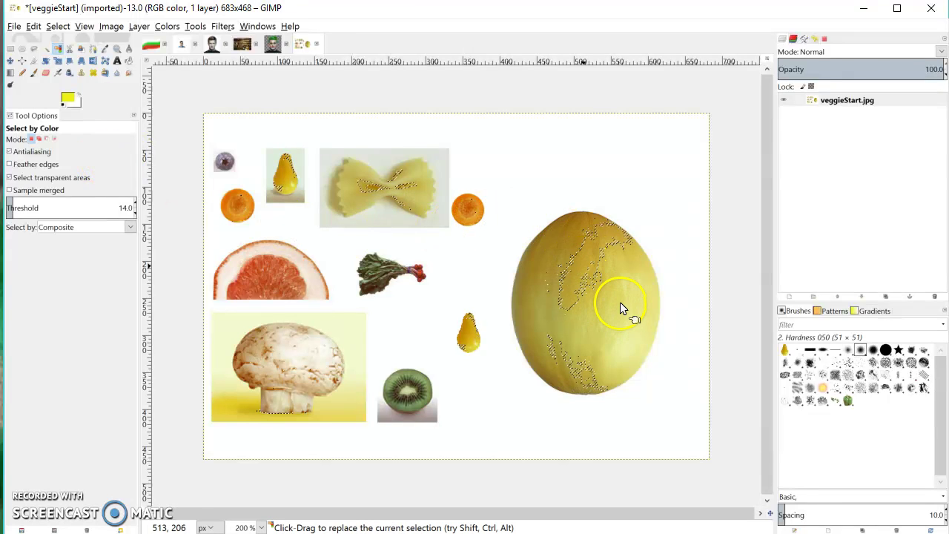
# Step: Try selecting other melon shades, then bring up the Untitled portrait image
pyautogui.moveTo(622, 310); pyautogui.dragTo(582, 303)
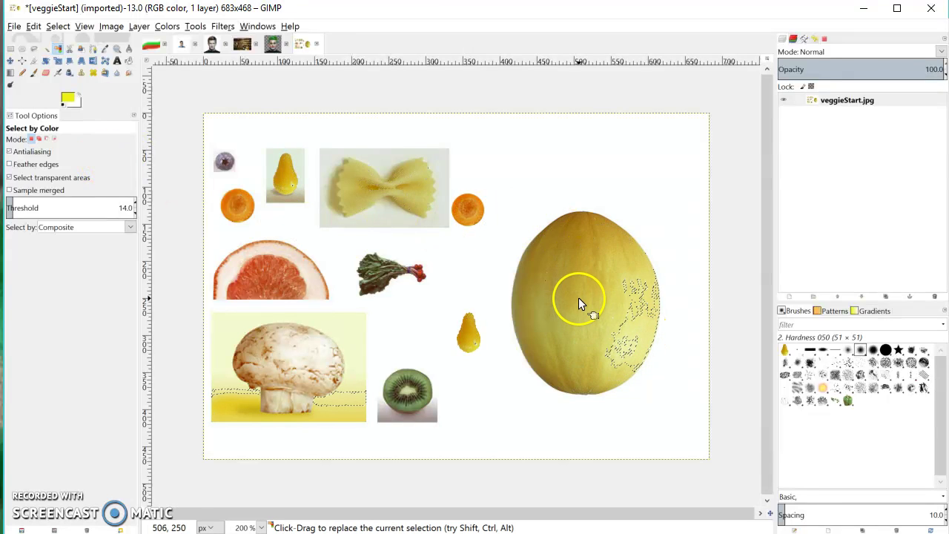
pyautogui.click(615, 293)
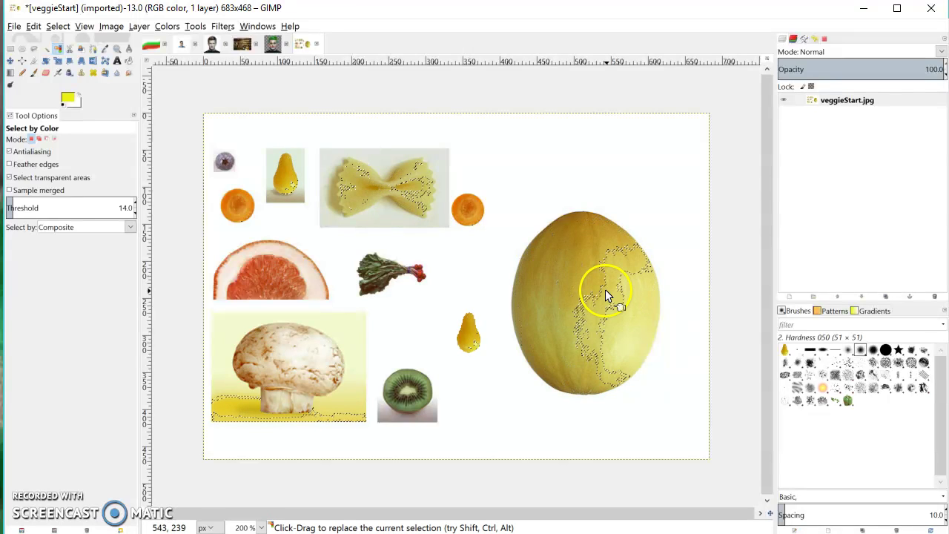
pyautogui.click(605, 289)
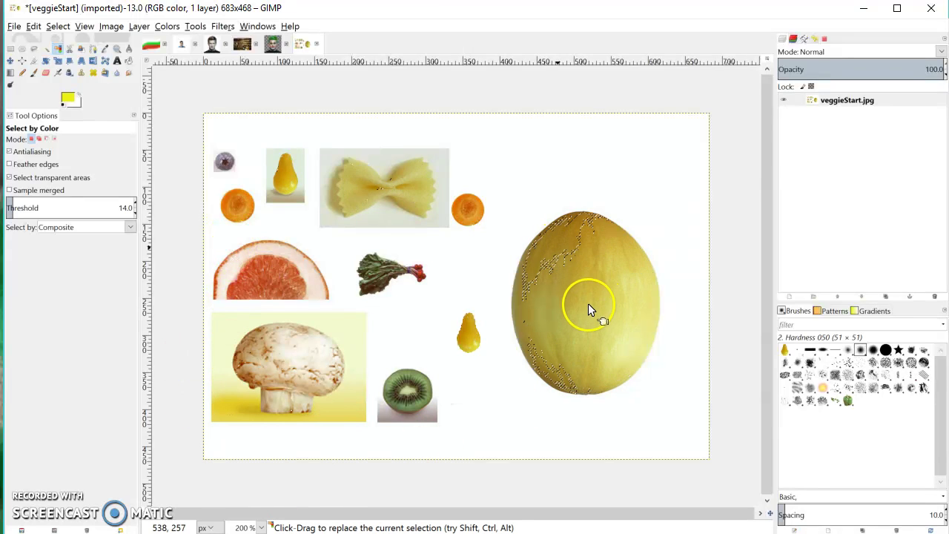
pyautogui.click(618, 307)
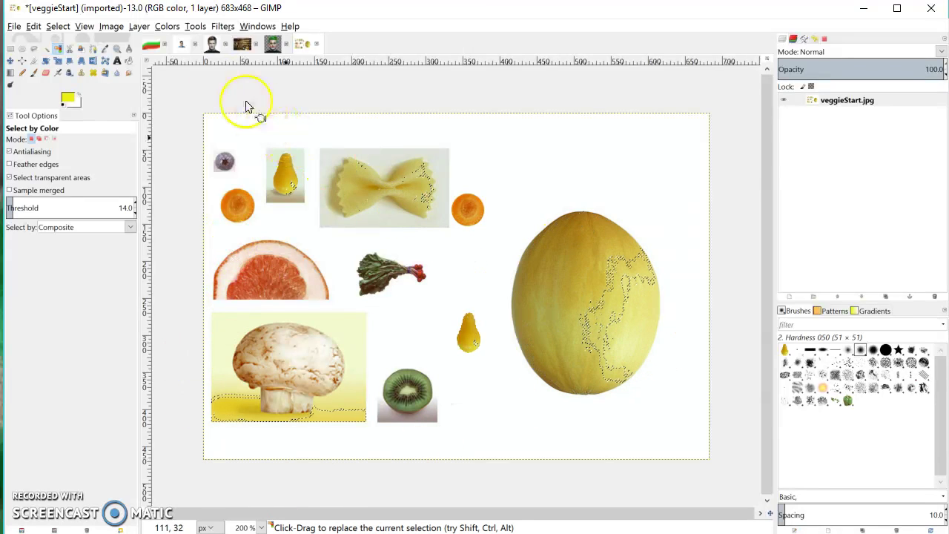
pyautogui.click(180, 46)
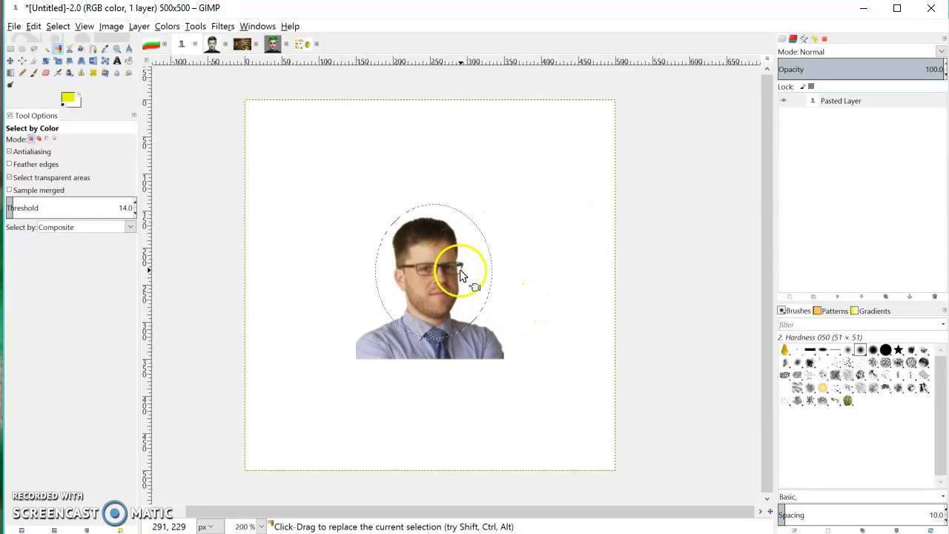
# Step: Select the portrait's white background by colour around the man's head and shoulders
pyautogui.moveTo(552, 272); pyautogui.dragTo(571, 271)
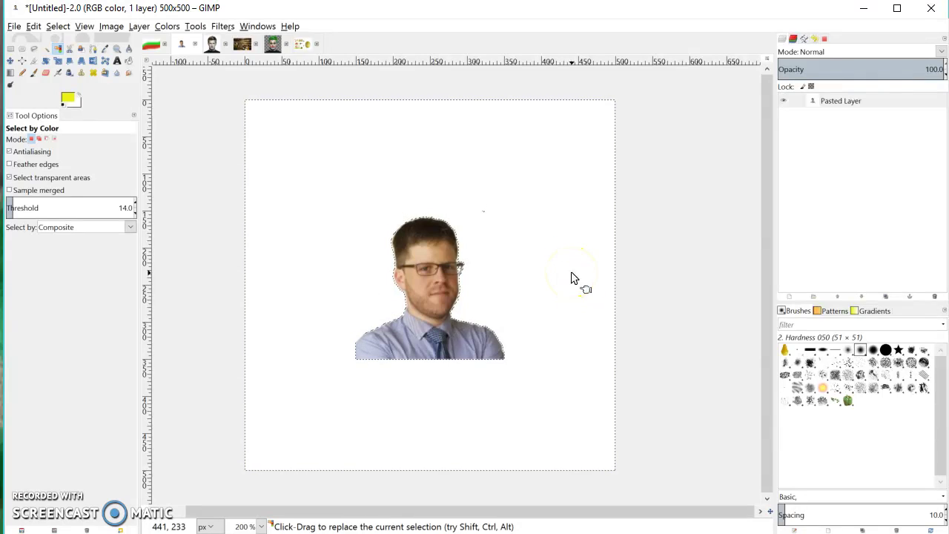
pyautogui.click(468, 282)
pyautogui.moveTo(468, 282)
pyautogui.mouseDown()
pyautogui.moveTo(469, 272)
pyautogui.moveTo(459, 327)
pyautogui.moveTo(501, 324)
pyautogui.moveTo(459, 269)
pyautogui.mouseUp()
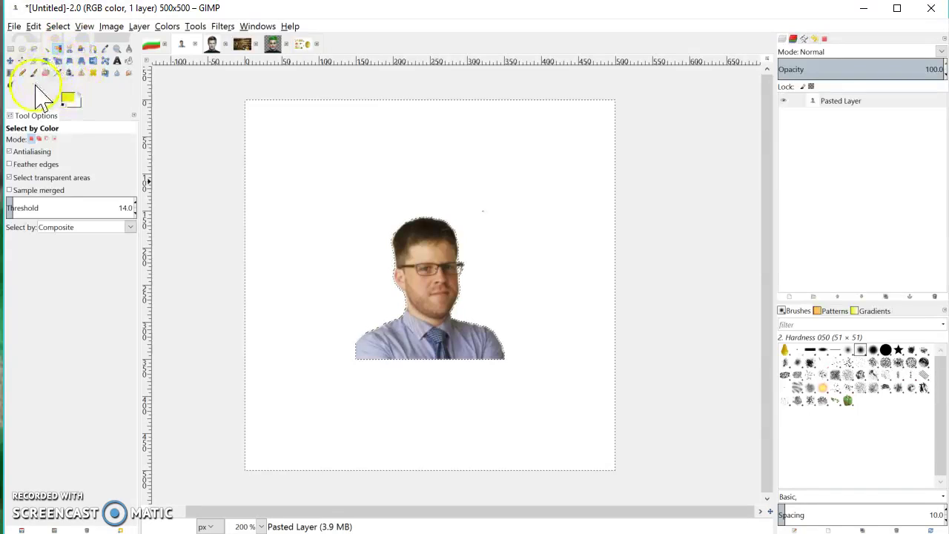
# Step: Paint broad yellow Paintbrush strokes over the selected background behind the man
pyautogui.click(35, 72)
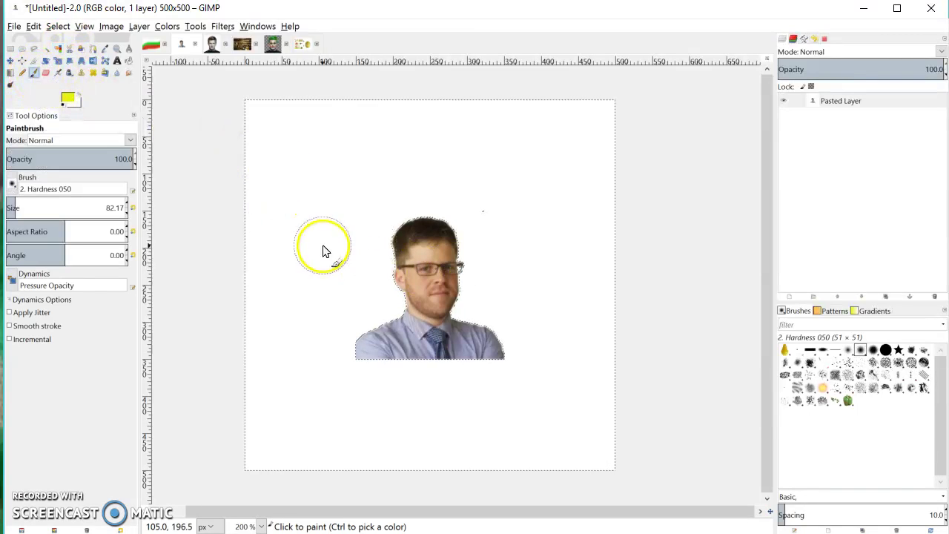
pyautogui.moveTo(323, 284)
pyautogui.mouseDown()
pyautogui.moveTo(618, 249)
pyautogui.moveTo(299, 313)
pyautogui.moveTo(627, 288)
pyautogui.moveTo(229, 370)
pyautogui.moveTo(686, 347)
pyautogui.moveTo(248, 449)
pyautogui.mouseUp()
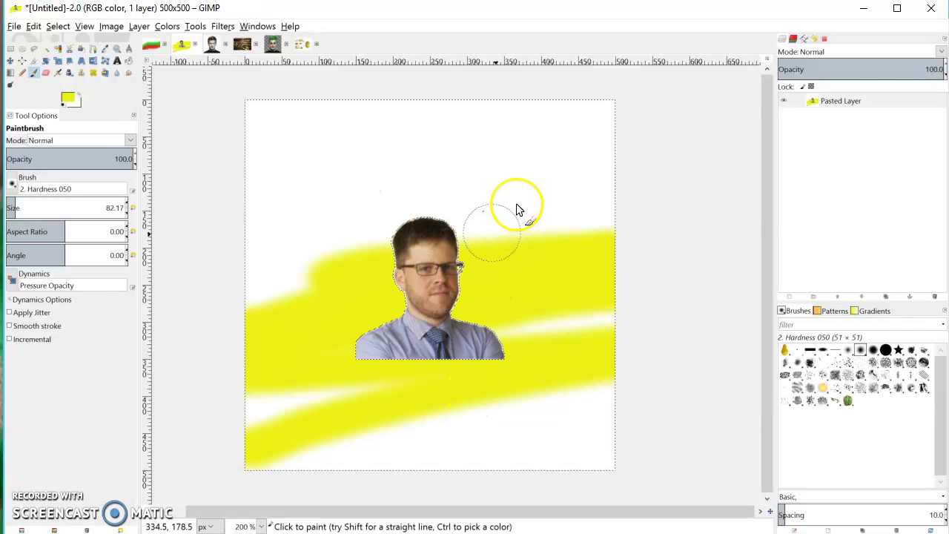
pyautogui.moveTo(518, 210)
pyautogui.mouseDown()
pyautogui.moveTo(441, 191)
pyautogui.moveTo(483, 208)
pyautogui.moveTo(328, 237)
pyautogui.moveTo(323, 253)
pyautogui.mouseUp()
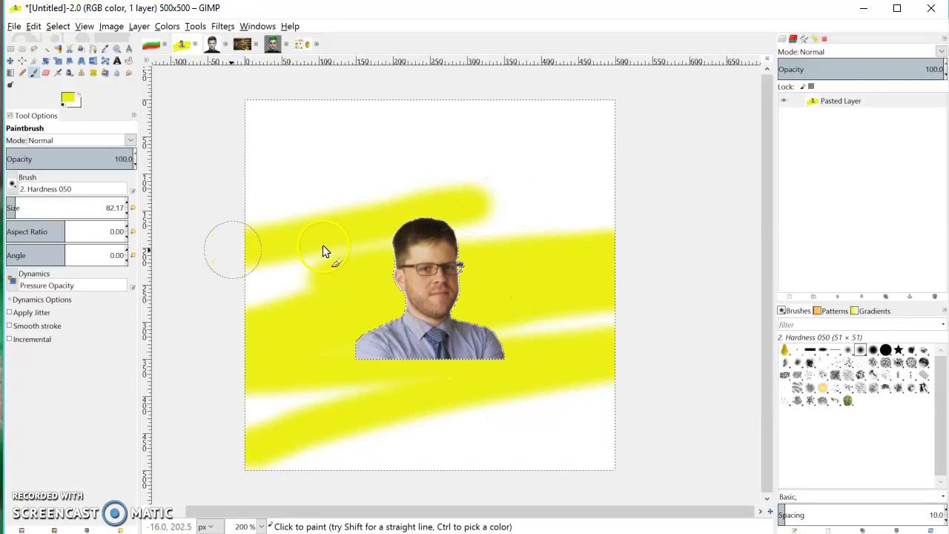
# Step: Clear the background selection with a Rectangle Select click on the canvas
pyautogui.click(9, 48)
pyautogui.click(315, 131)
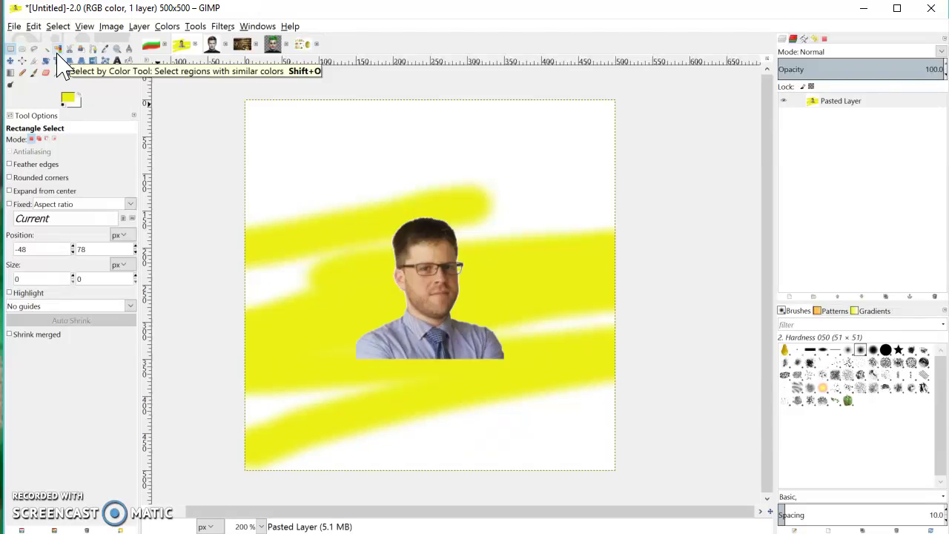
pyautogui.click(73, 50)
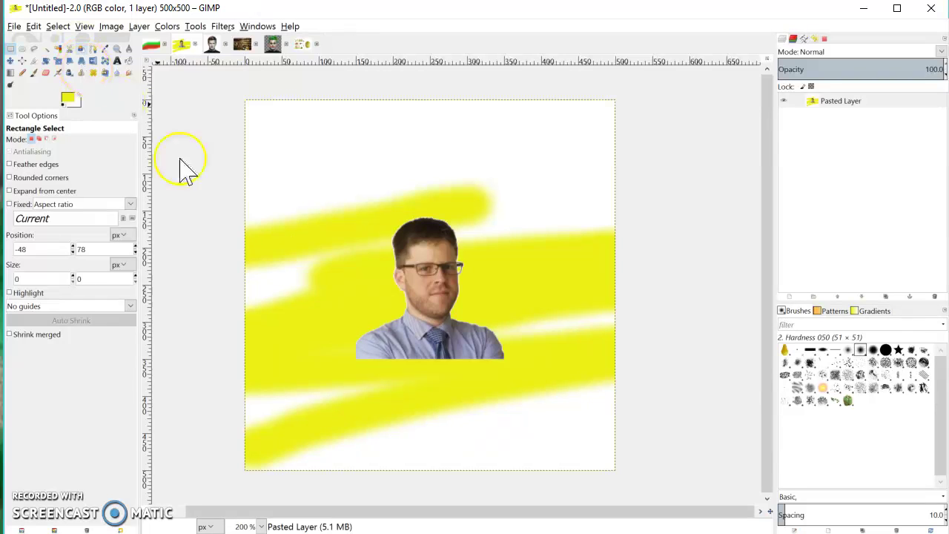
pyautogui.click(259, 270)
pyautogui.click(197, 480)
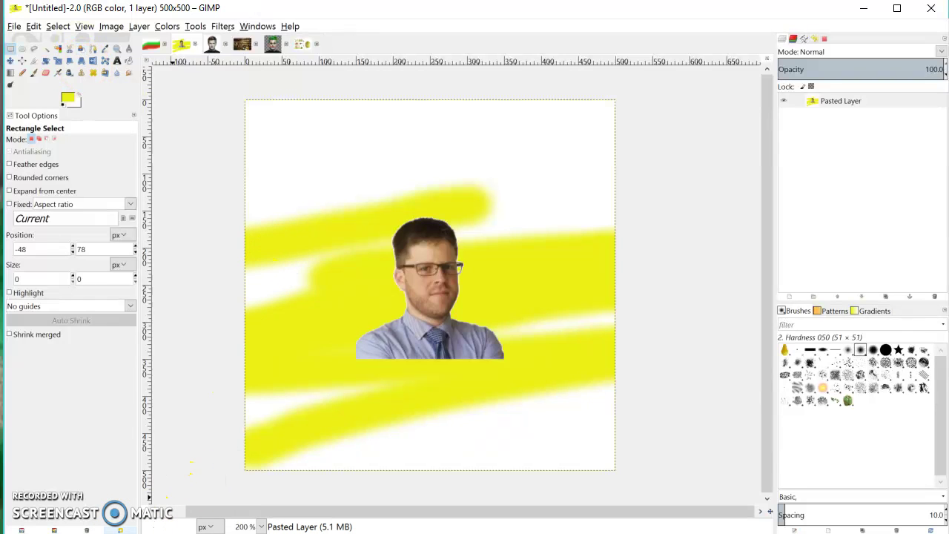